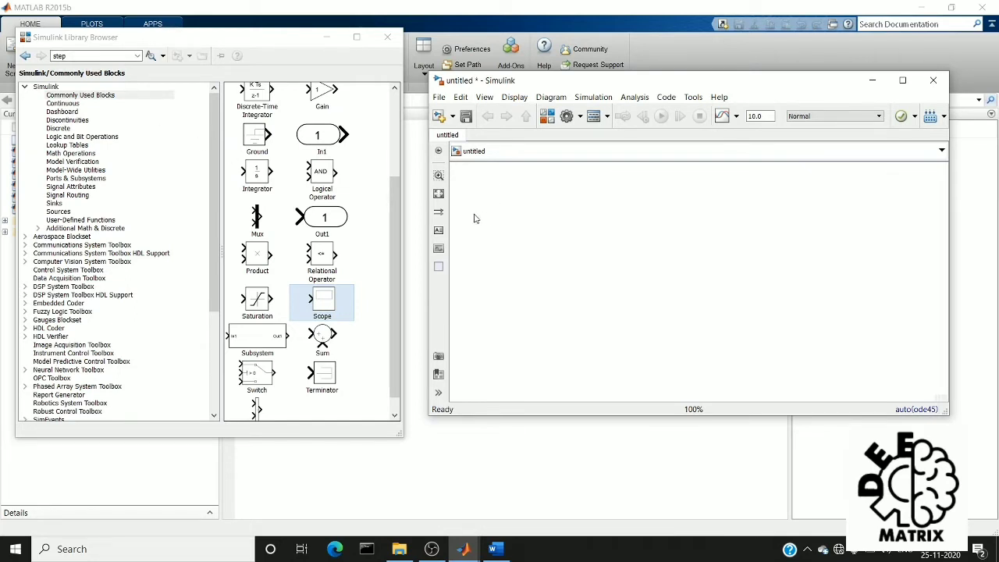
Step: Place a Scope and a Transfer Fcn block, wiring the Transfer Fcn output to the Scope
{"action": "left_click_drag", "start_coordinate": [327, 304], "coordinate": [712, 254]}
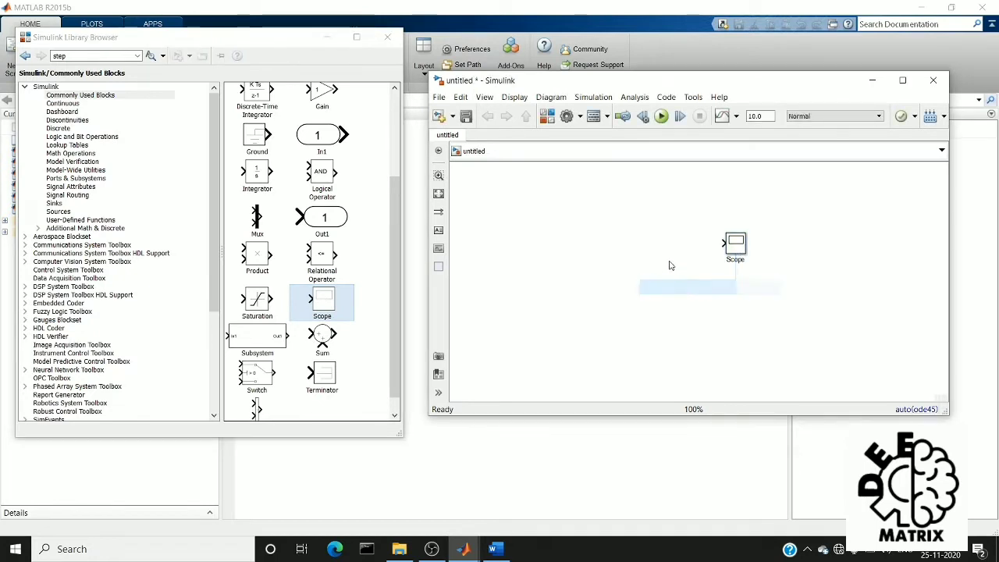
{"action": "double_click", "coordinate": [528, 261]}
{"action": "type", "text": "tran"}
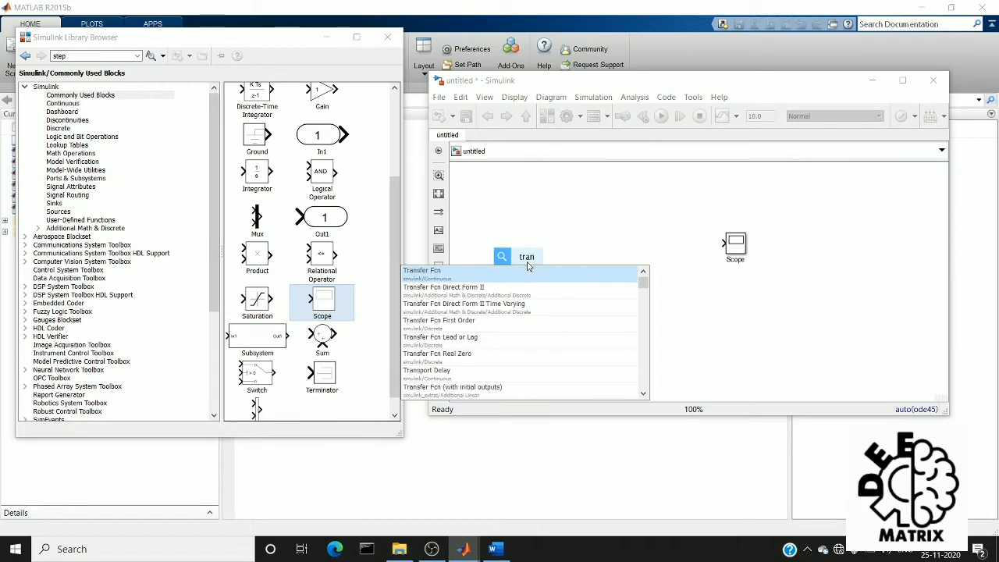
{"action": "type", "text": "s"}
{"action": "left_click", "coordinate": [534, 273]}
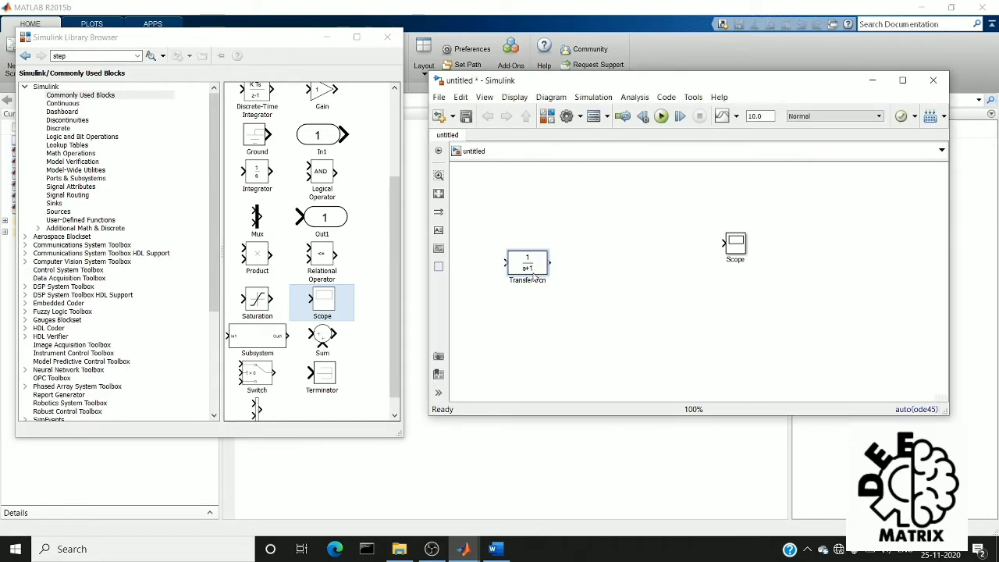
{"action": "left_click_drag", "start_coordinate": [530, 268], "coordinate": [650, 249]}
{"action": "left_click", "coordinate": [693, 248]}
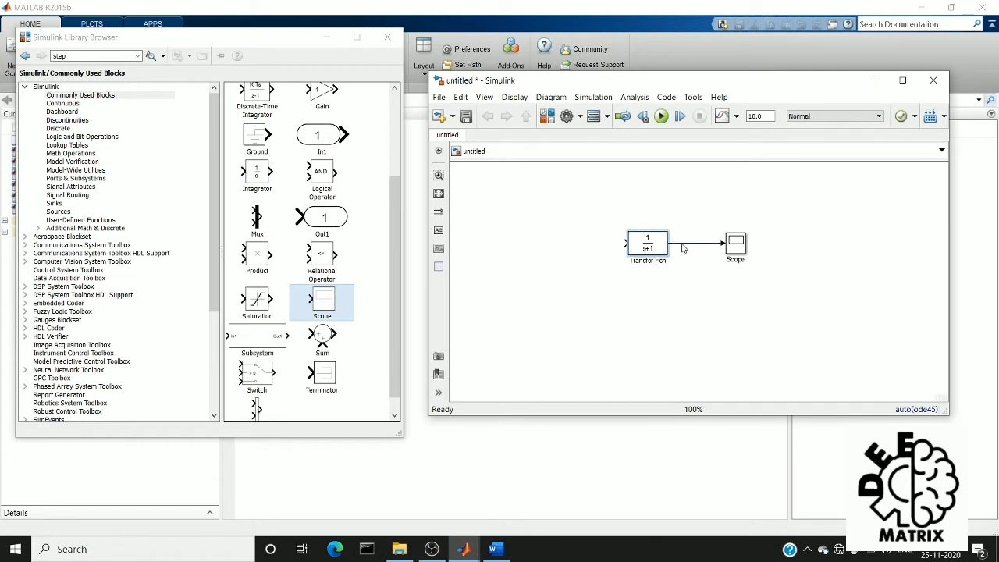
{"action": "left_click", "coordinate": [551, 249]}
Step: Insert a Step block via quick-insert search and move it down and left
{"action": "double_click", "coordinate": [552, 249]}
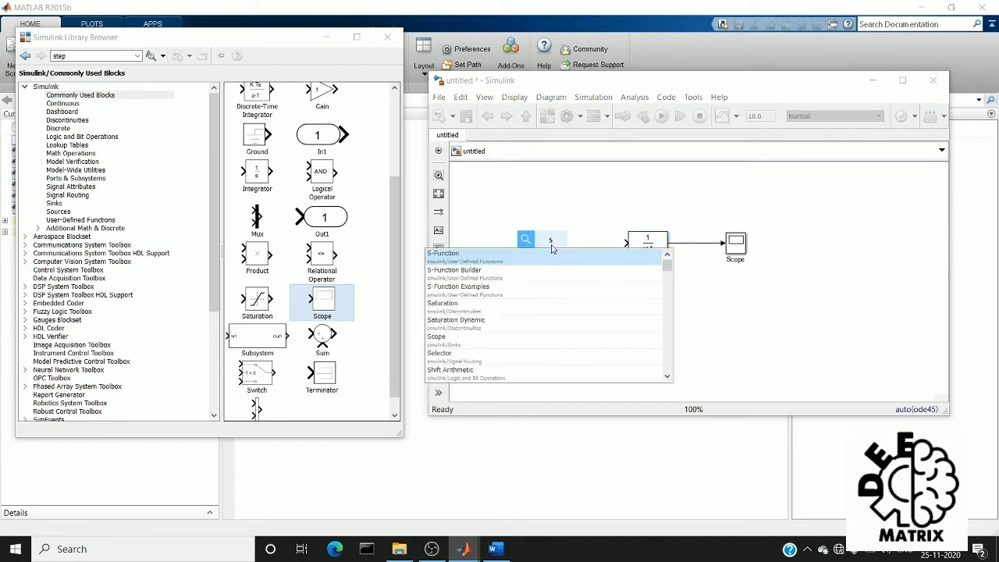
{"action": "type", "text": "step"}
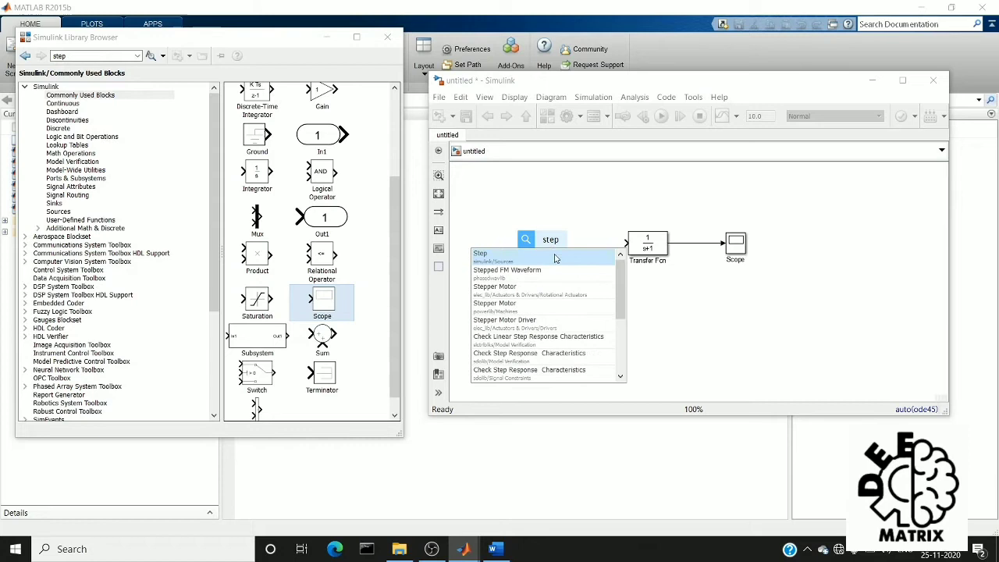
{"action": "left_click", "coordinate": [553, 253]}
{"action": "left_click_drag", "start_coordinate": [551, 248], "coordinate": [544, 295]}
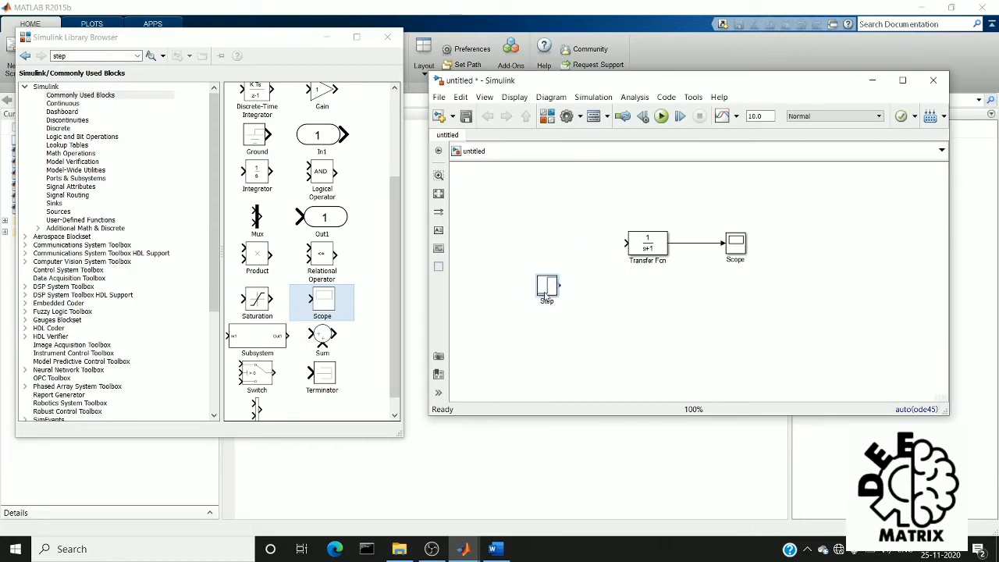
Step: Add a Ramp block and an Integrator, then line the Step up with the Transfer Fcn input
{"action": "double_click", "coordinate": [499, 216]}
{"action": "type", "text": "ramp"}
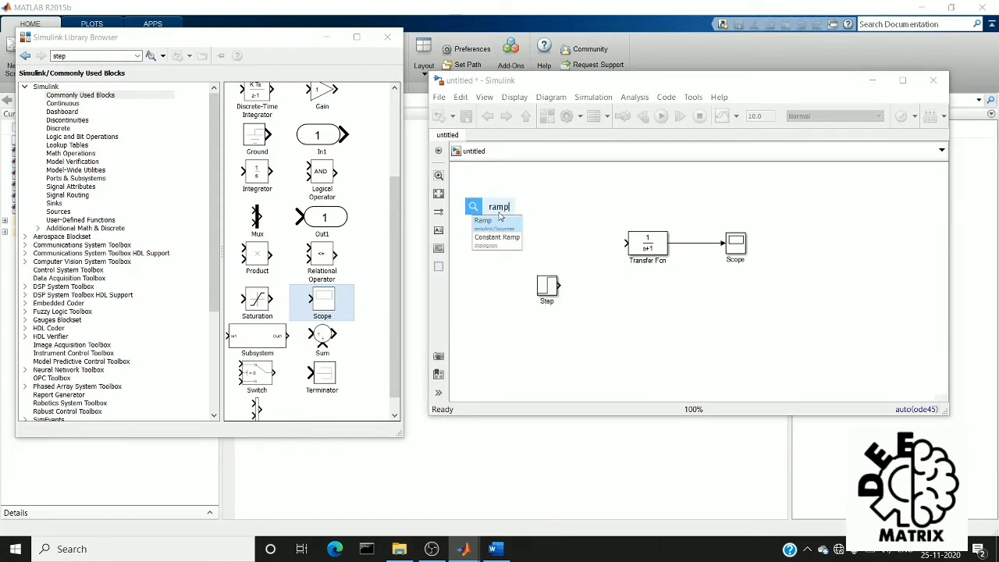
{"action": "left_click", "coordinate": [503, 224]}
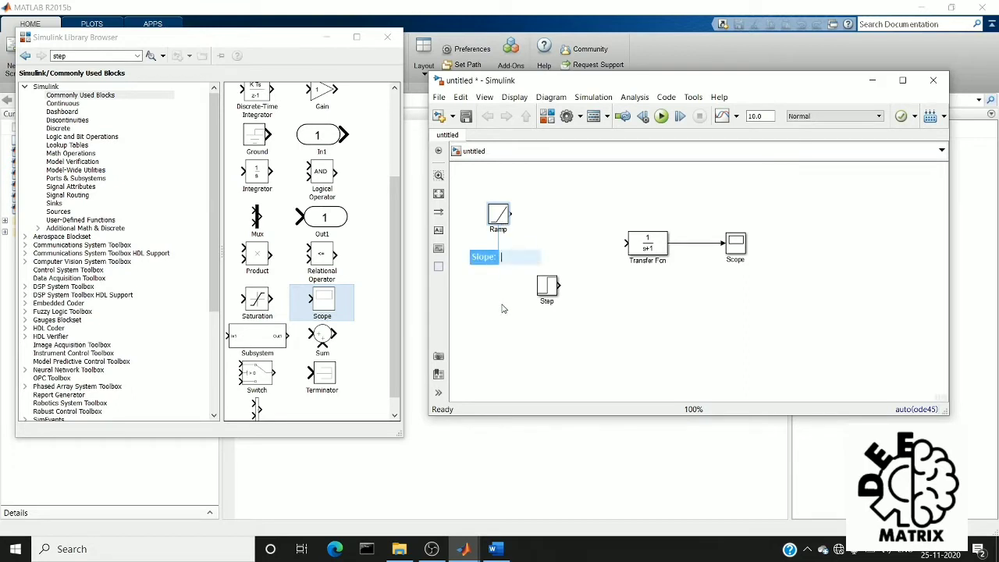
{"action": "left_click", "coordinate": [258, 176]}
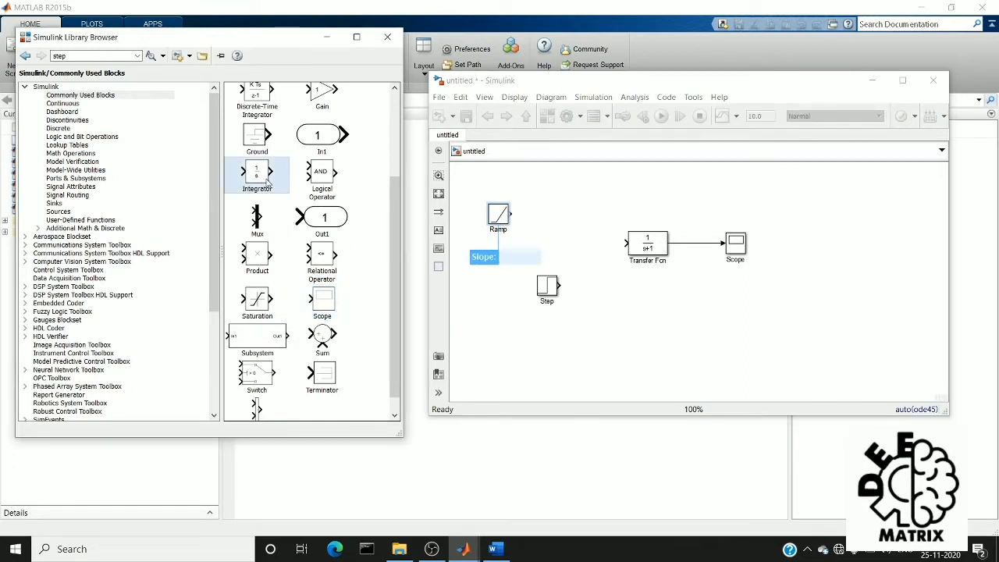
{"action": "left_click", "coordinate": [490, 340]}
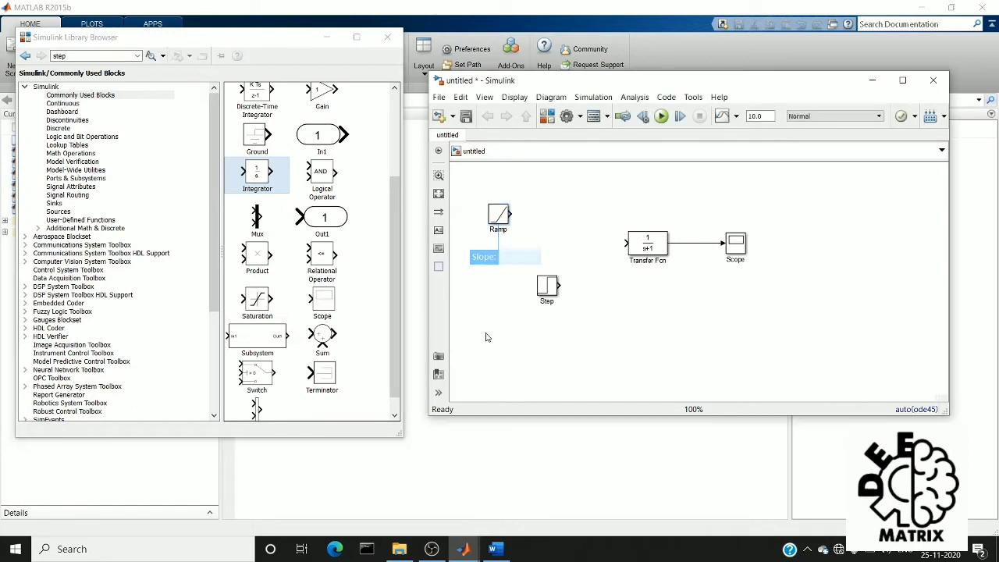
{"action": "left_click_drag", "start_coordinate": [257, 172], "coordinate": [506, 334]}
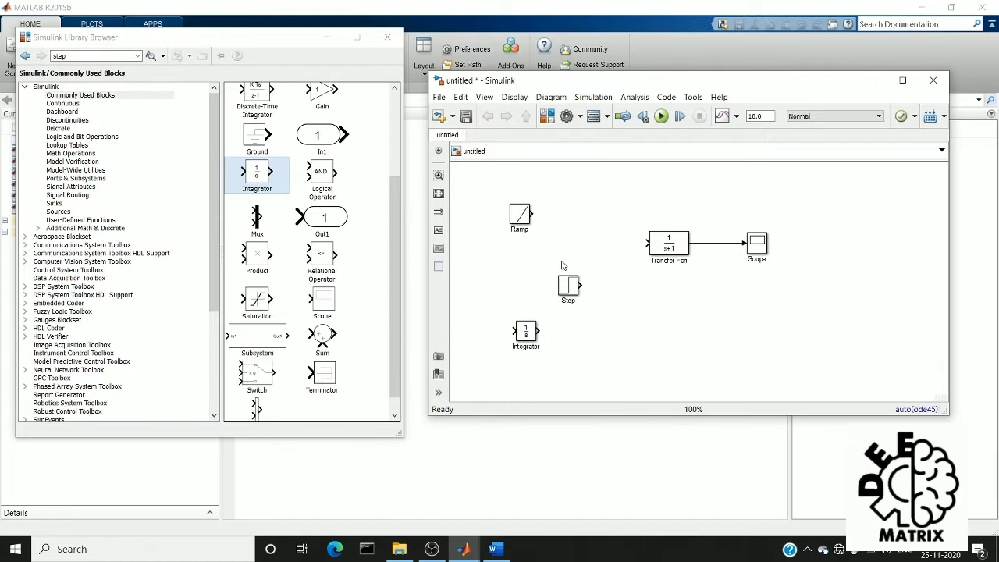
{"action": "left_click", "coordinate": [570, 285]}
{"action": "left_click_drag", "start_coordinate": [570, 285], "coordinate": [576, 242]}
Step: Wire the Step into the Transfer Fcn and confirm its 1/(s+1) parameters
{"action": "left_click", "coordinate": [629, 244]}
{"action": "double_click", "coordinate": [670, 246]}
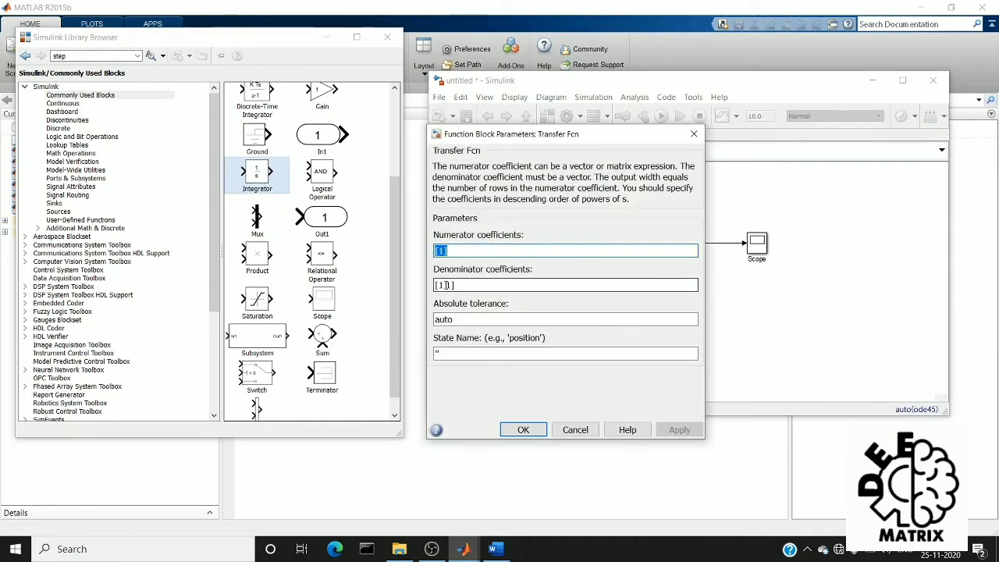
{"action": "left_click", "coordinate": [520, 431]}
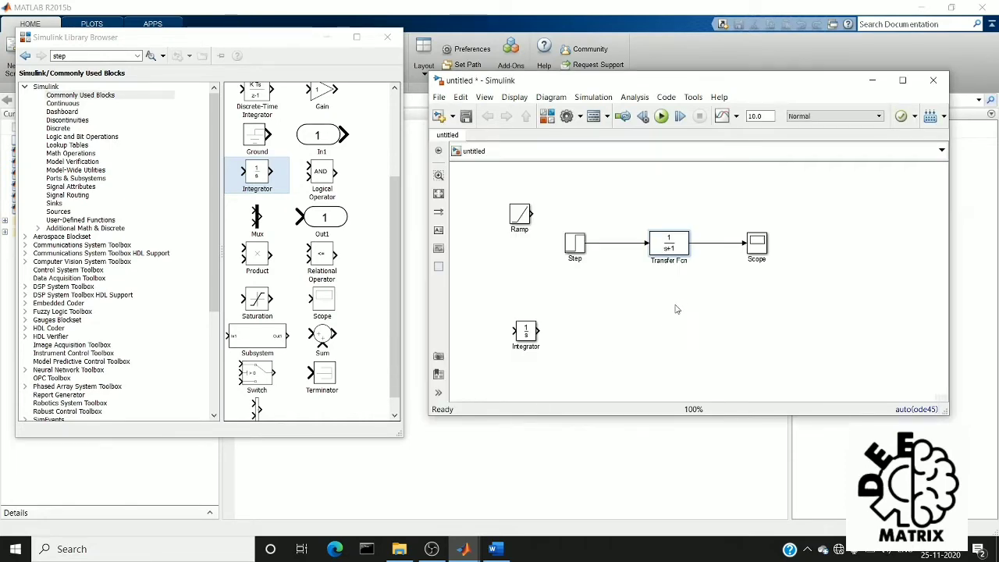
Step: Set the Scope's number of input ports to 2 in Configuration Properties
{"action": "double_click", "coordinate": [758, 247]}
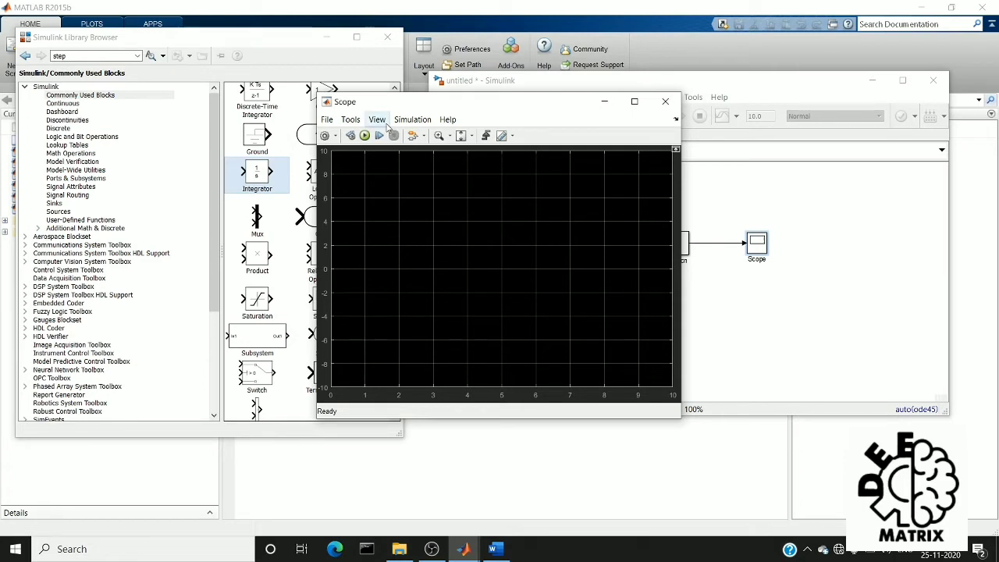
{"action": "left_click", "coordinate": [380, 121]}
{"action": "left_click", "coordinate": [398, 148]}
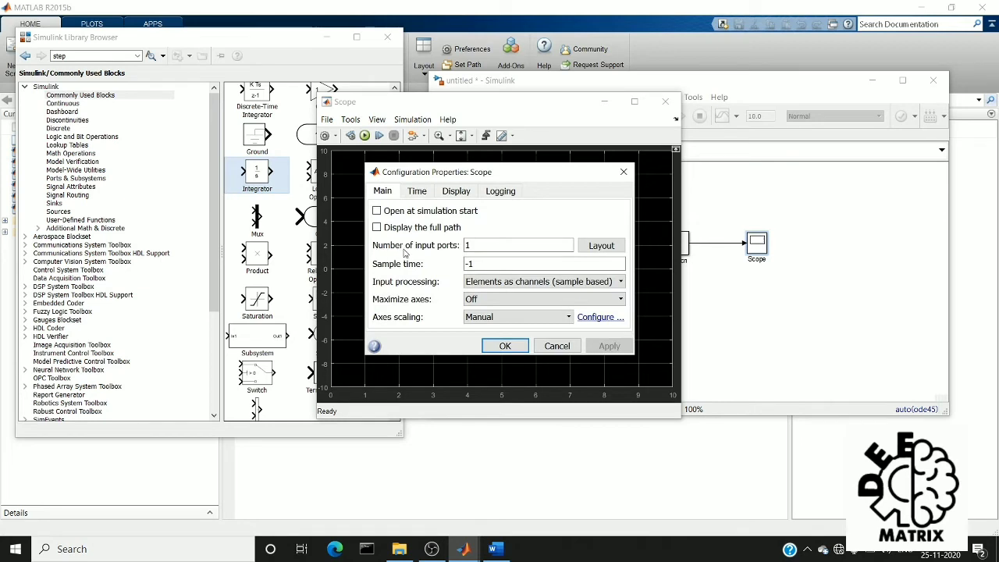
{"action": "double_click", "coordinate": [486, 247]}
{"action": "type", "text": "2"}
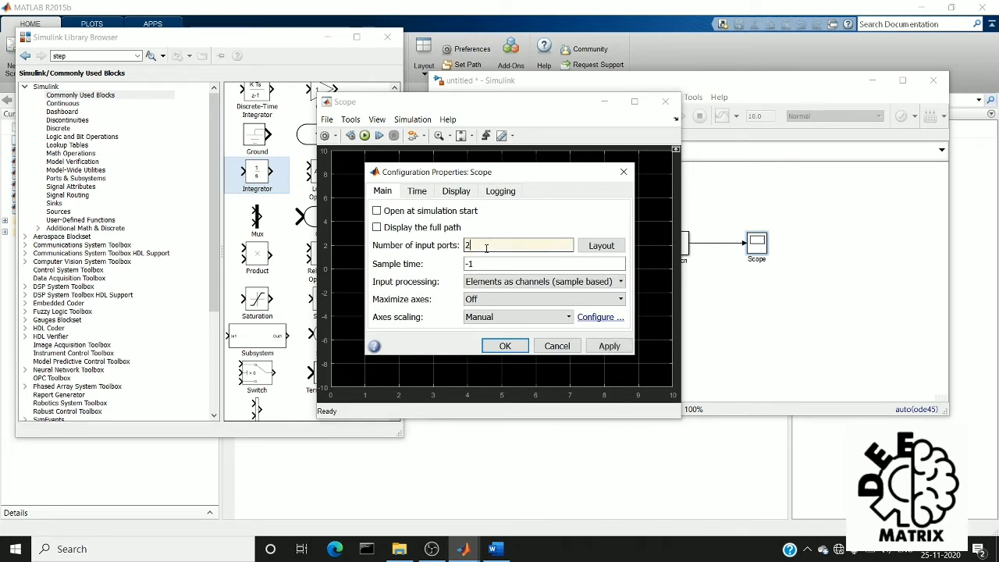
{"action": "left_click", "coordinate": [505, 345]}
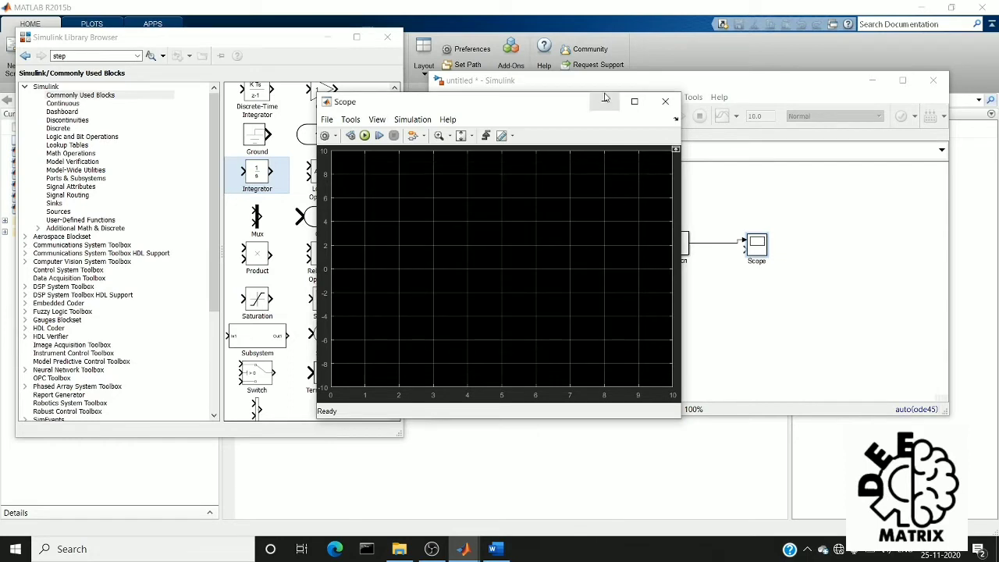
{"action": "left_click", "coordinate": [665, 102]}
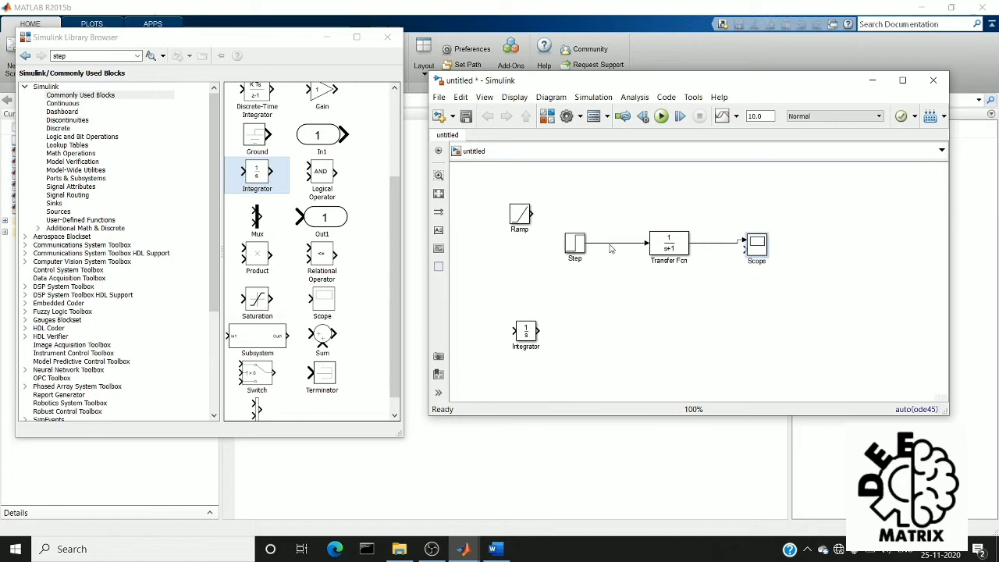
Step: Branch the Step signal to the Scope's second input and run the simulation
{"action": "left_click_drag", "start_coordinate": [612, 248], "coordinate": [741, 249]}
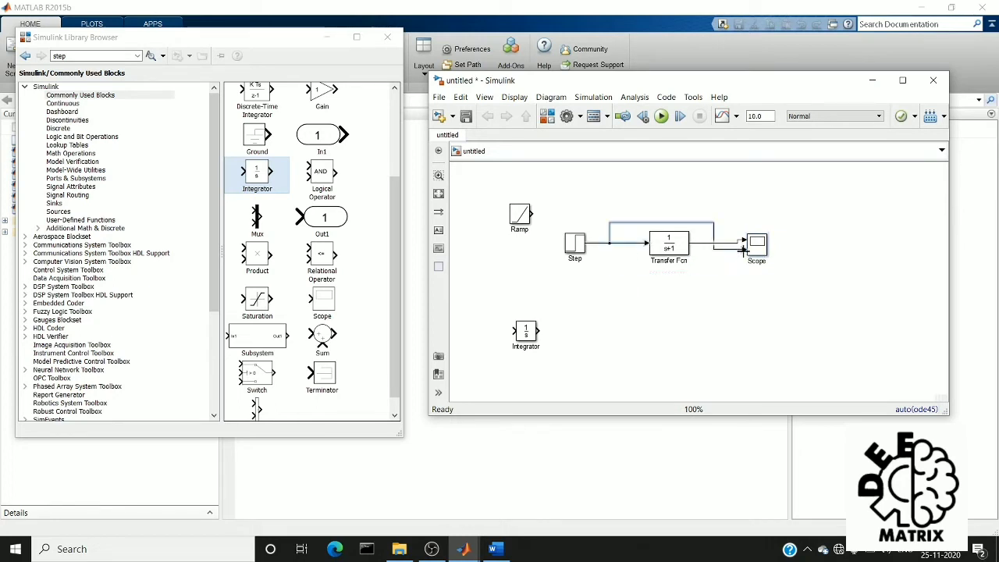
{"action": "left_click", "coordinate": [712, 286]}
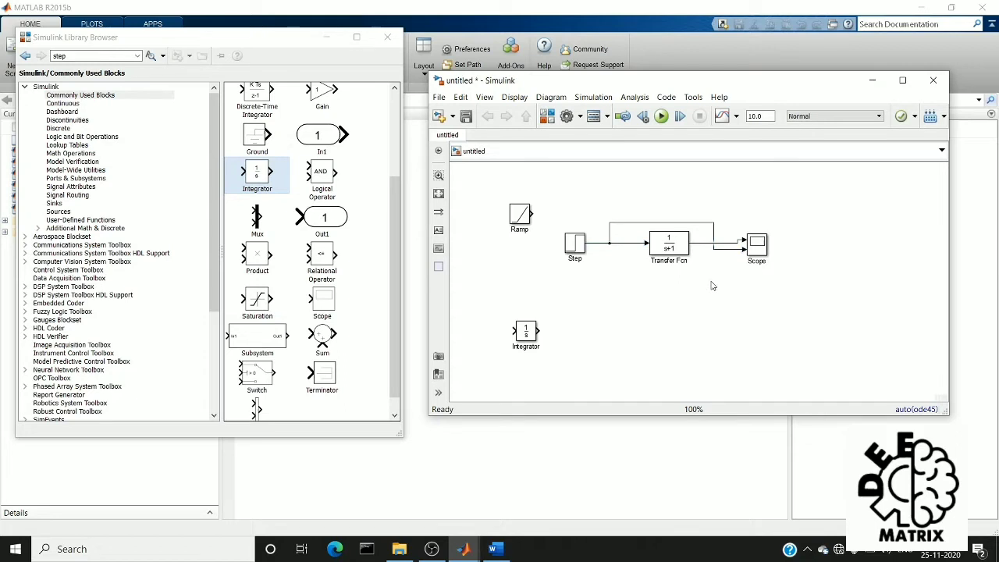
{"action": "left_click", "coordinate": [711, 286]}
{"action": "left_click", "coordinate": [567, 249]}
{"action": "left_click", "coordinate": [670, 247]}
{"action": "left_click", "coordinate": [661, 117]}
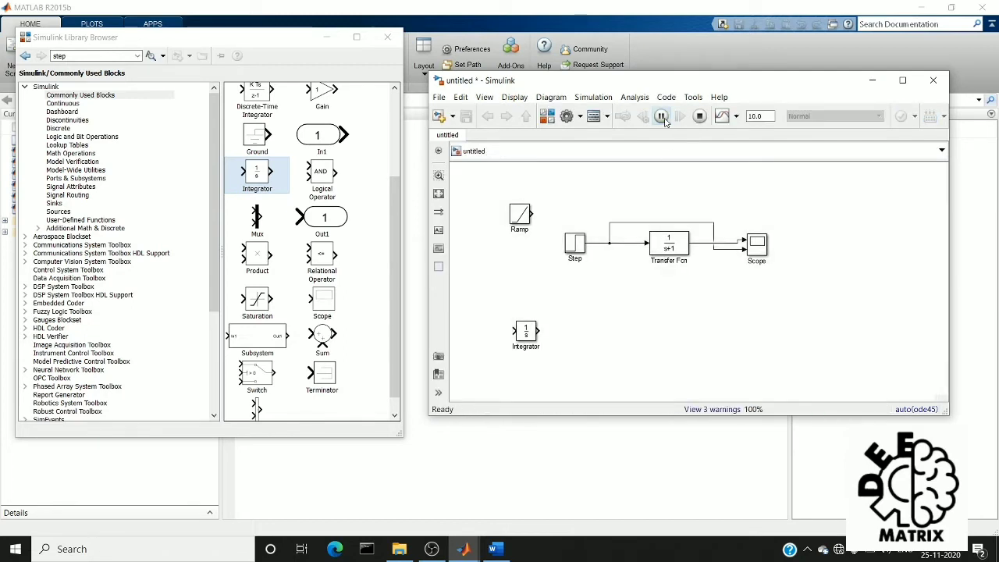
{"action": "mouse_move", "coordinate": [468, 548]}
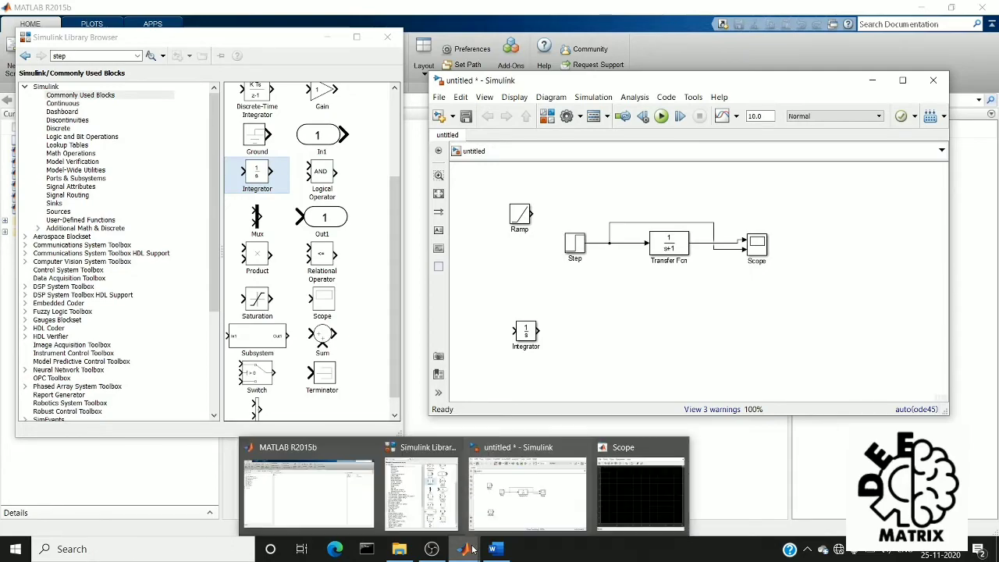
{"action": "left_click", "coordinate": [619, 491]}
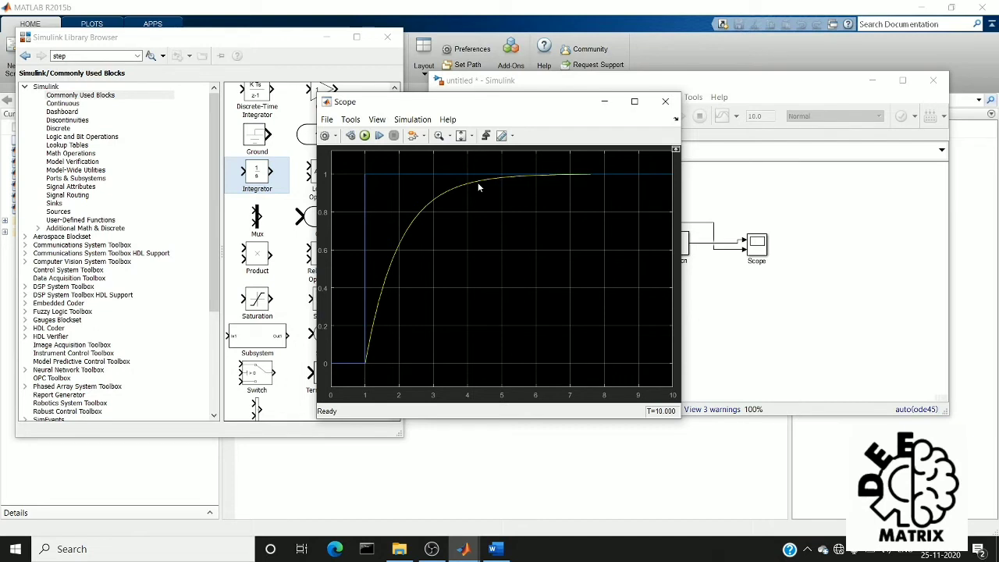
{"action": "left_click", "coordinate": [604, 101]}
Step: Swap the Step for the Ramp block, run the simulation, and view the ramp response on the Scope
{"action": "left_click", "coordinate": [572, 245]}
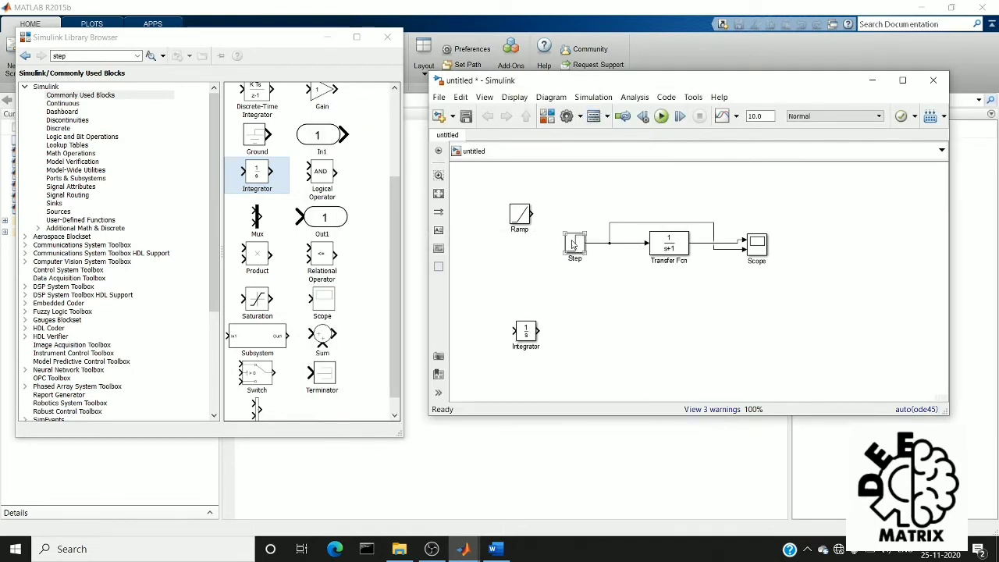
{"action": "key", "text": "Delete"}
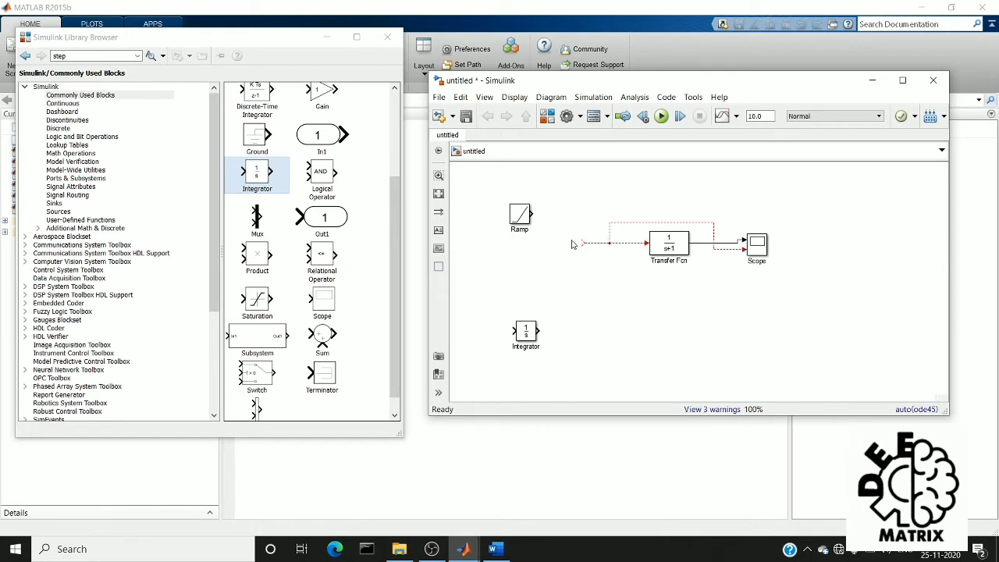
{"action": "left_click_drag", "start_coordinate": [523, 217], "coordinate": [574, 248]}
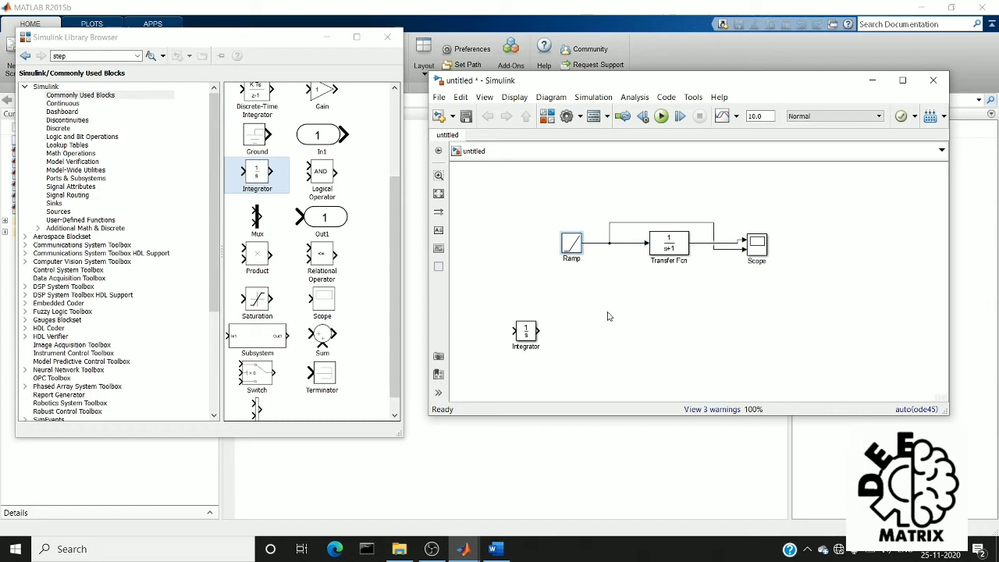
{"action": "left_click", "coordinate": [661, 116]}
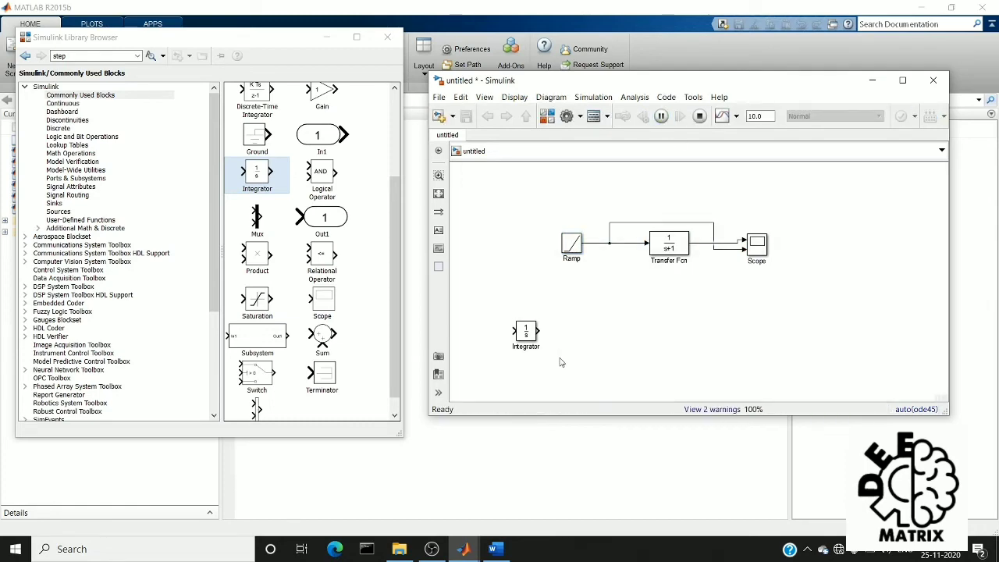
{"action": "mouse_move", "coordinate": [465, 551]}
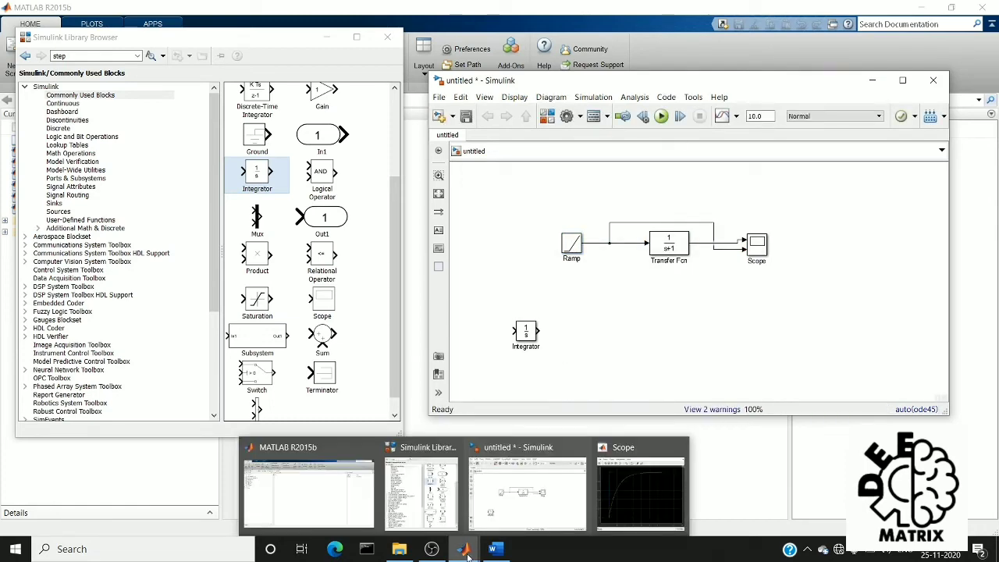
{"action": "left_click", "coordinate": [682, 502]}
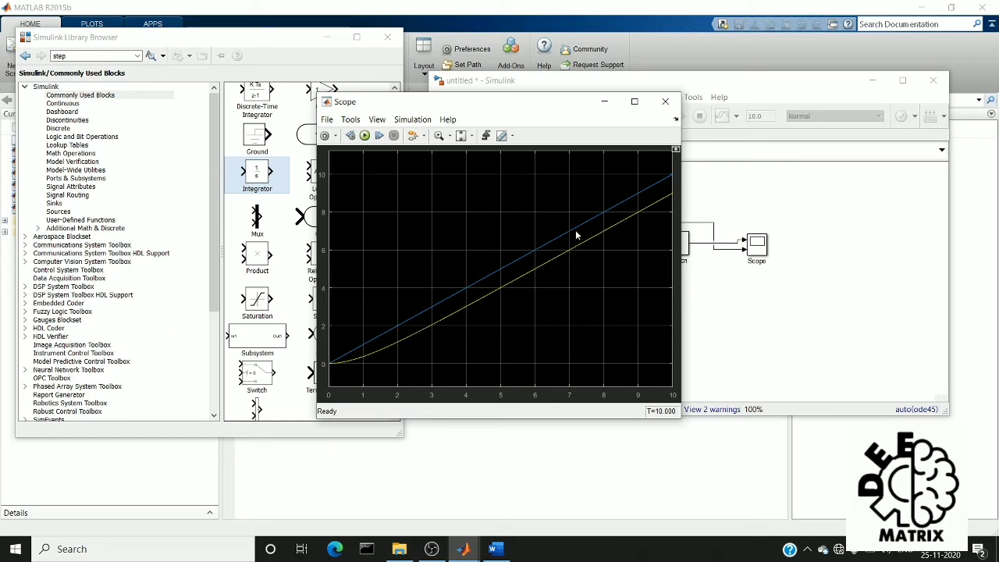
{"action": "left_click", "coordinate": [605, 102]}
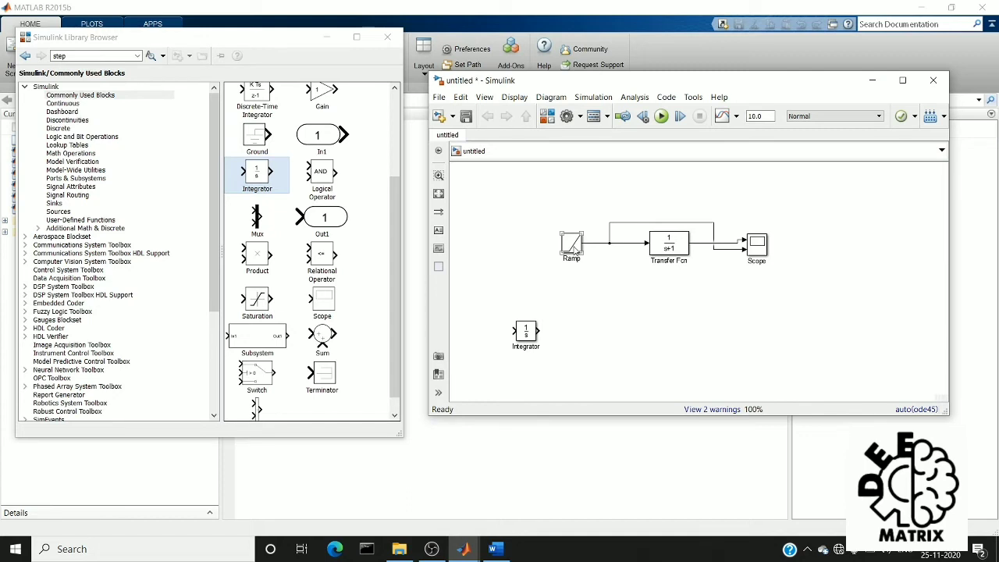
Step: Replace the Ramp with a new Step feeding an Integrator ahead of the Transfer Fcn
{"action": "key", "text": "Delete"}
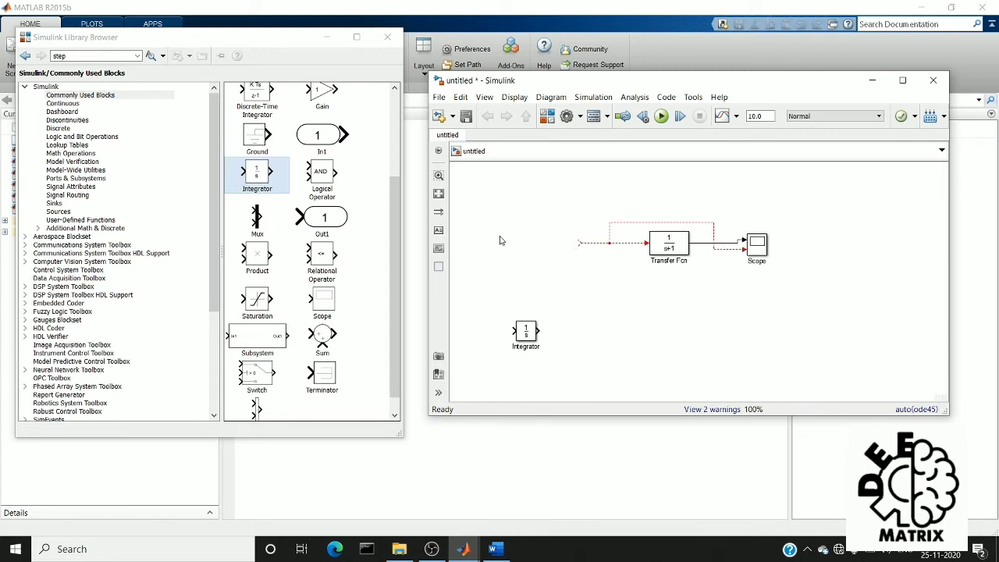
{"action": "double_click", "coordinate": [500, 241]}
{"action": "type", "text": "ste"}
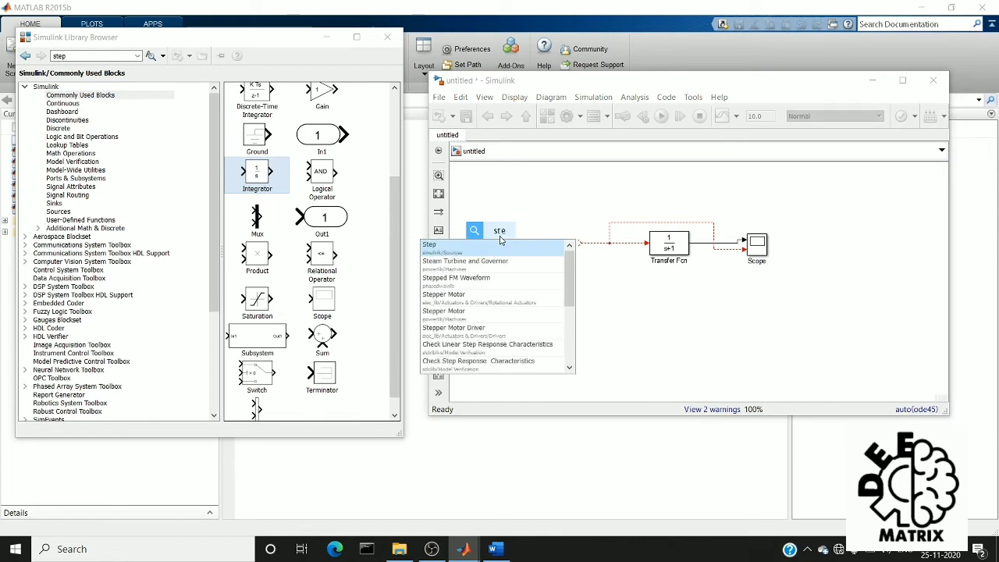
{"action": "type", "text": "p"}
{"action": "left_click", "coordinate": [502, 244]}
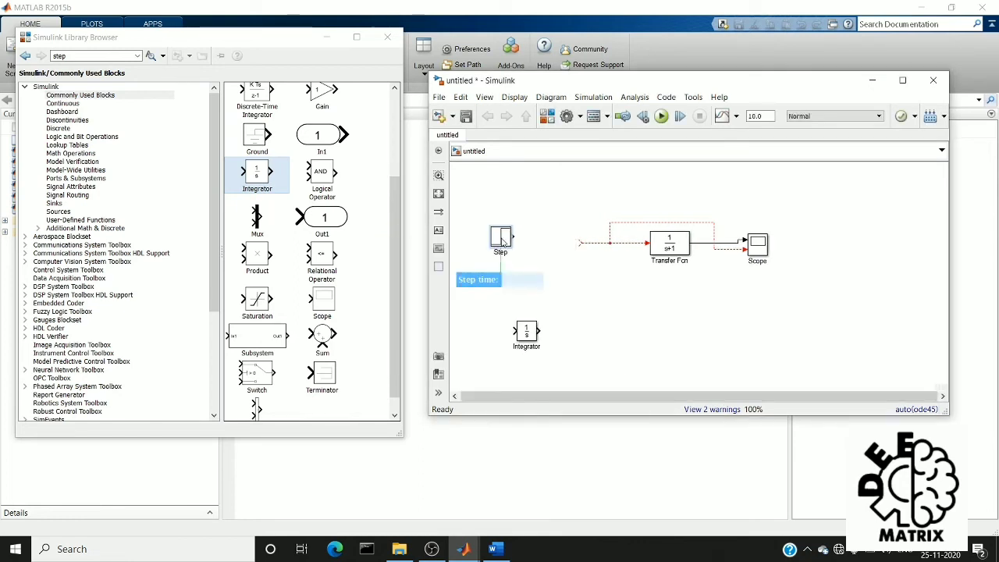
{"action": "left_click_drag", "start_coordinate": [526, 331], "coordinate": [580, 243]}
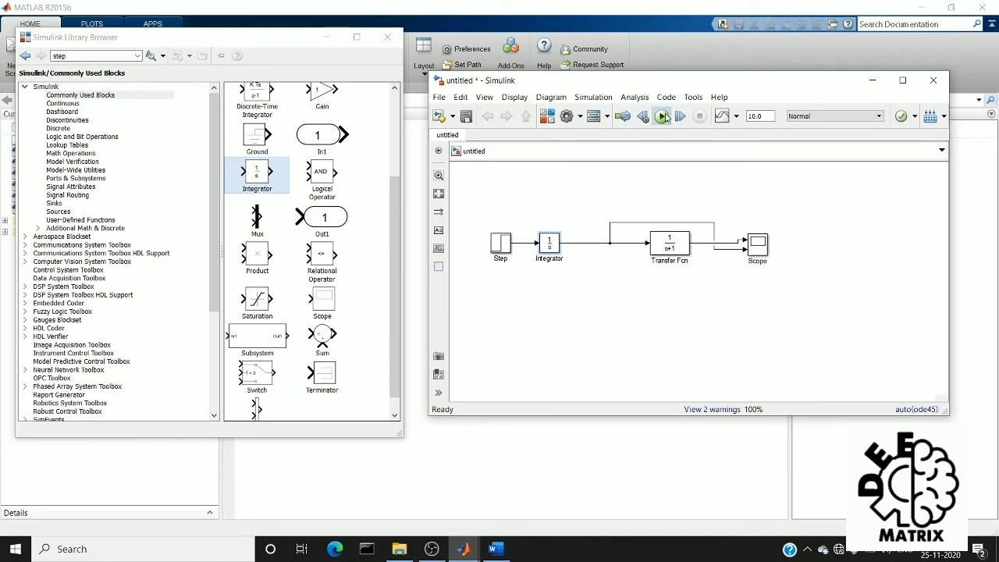
Step: Run the simulation and bring up the Scope plot of the integrated step response
{"action": "left_click", "coordinate": [662, 116]}
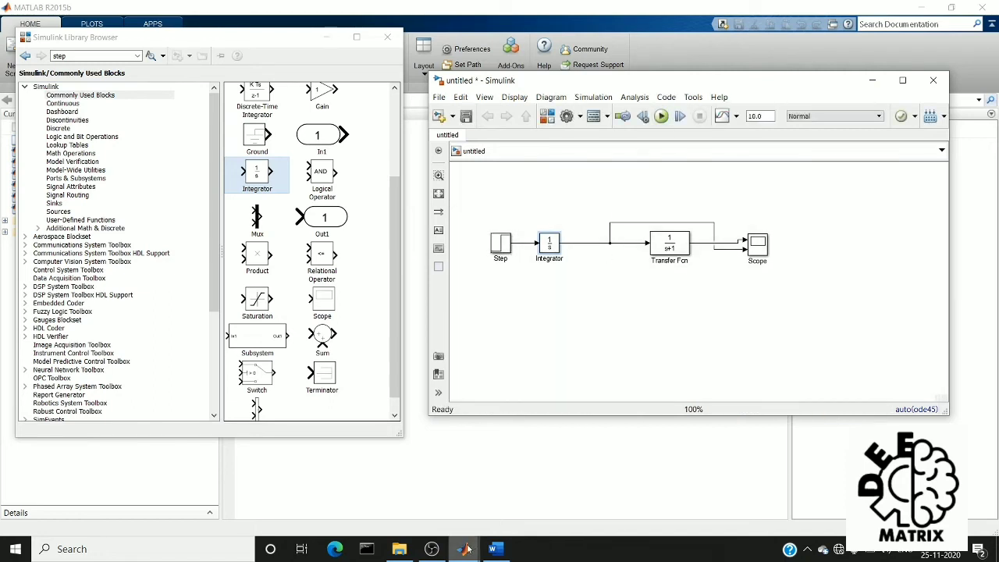
{"action": "left_click", "coordinate": [464, 549]}
{"action": "left_click", "coordinate": [640, 492]}
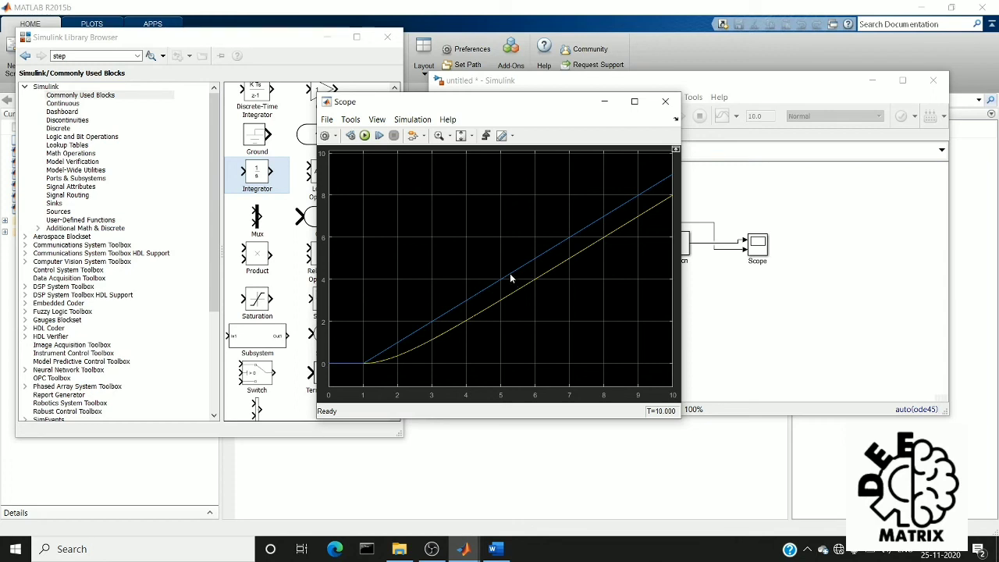
Step: Move the Scope window up-left and bring the model window back in front beside it
{"action": "left_click_drag", "start_coordinate": [519, 113], "coordinate": [301, 107]}
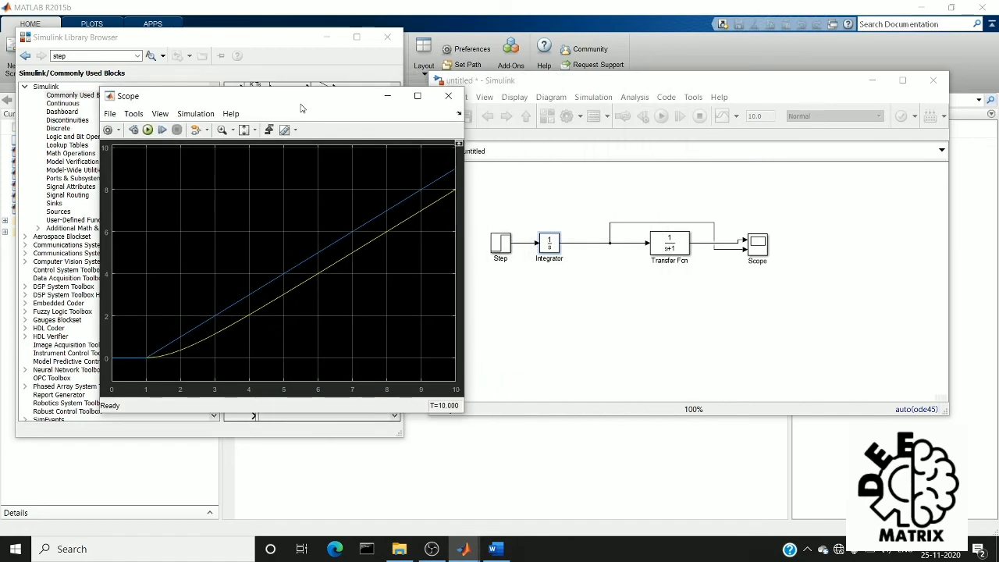
{"action": "left_click", "coordinate": [473, 187]}
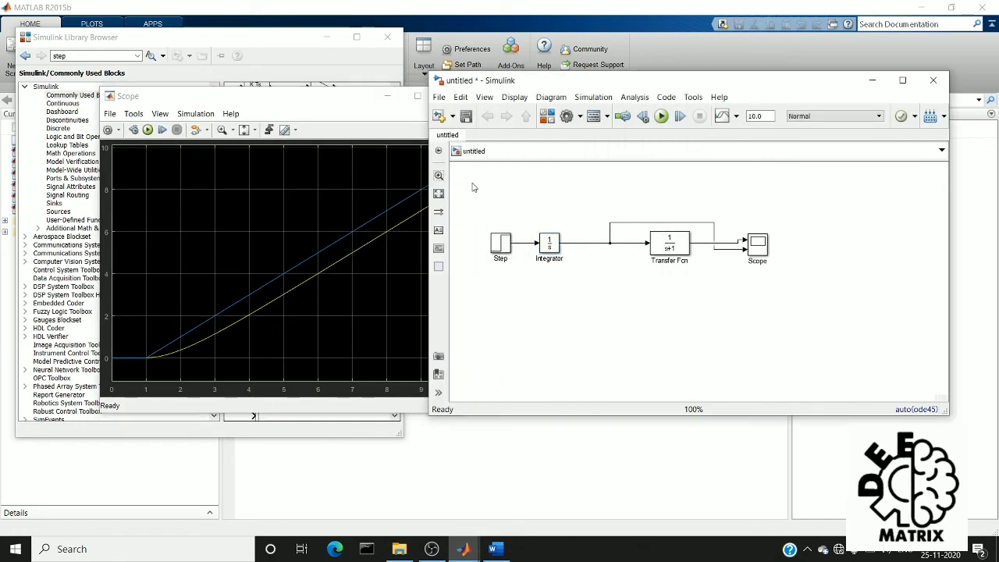